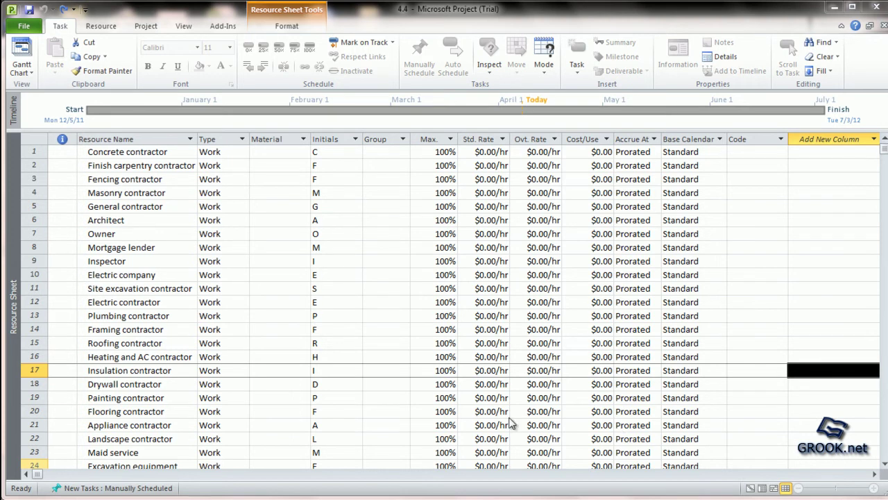
# Review the work, material and cost resources in the resource sheet, including the concrete contractor's maximum units
pyautogui.click(357, 207)
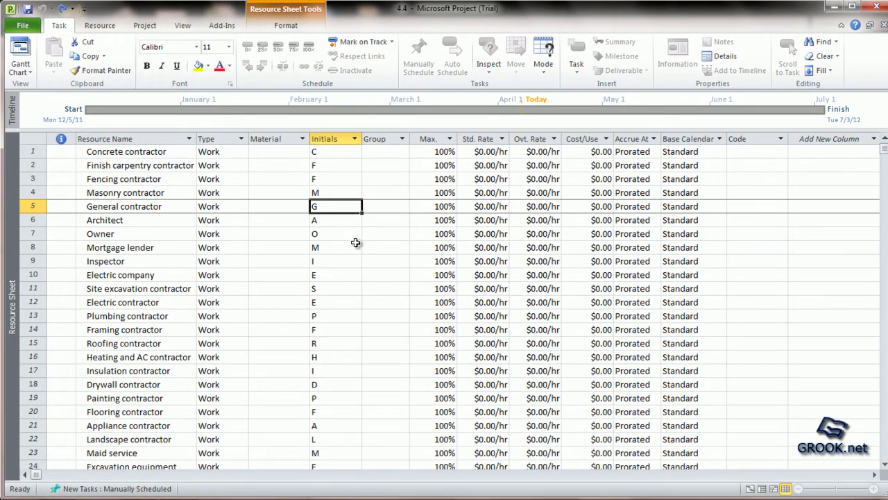
pyautogui.click(160, 152)
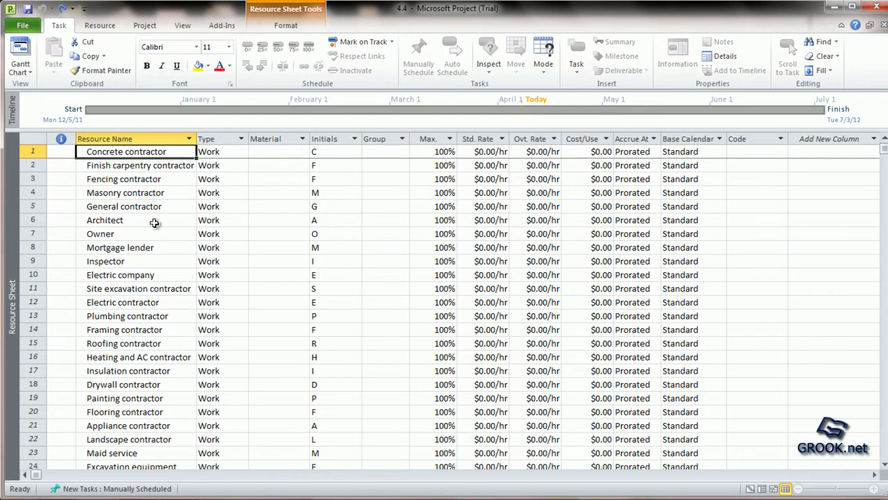
pyautogui.scroll(-3, 156, 233)
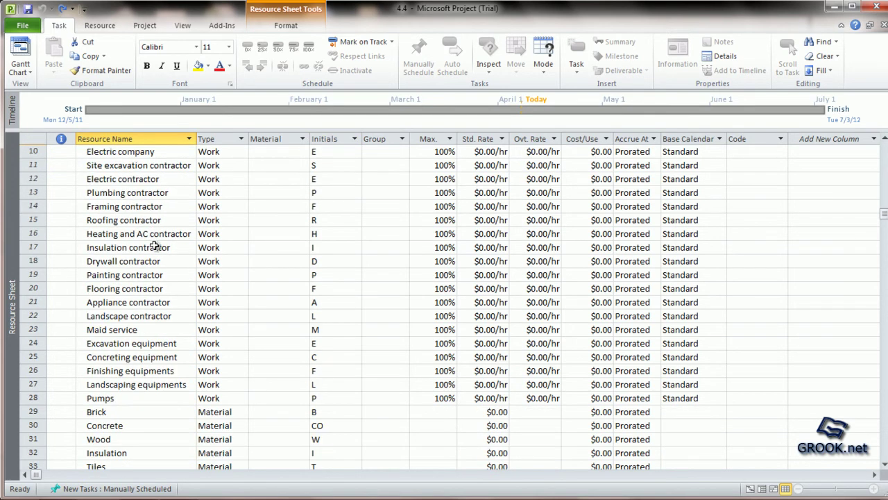
pyautogui.click(153, 342)
pyautogui.scroll(-2, 151, 338)
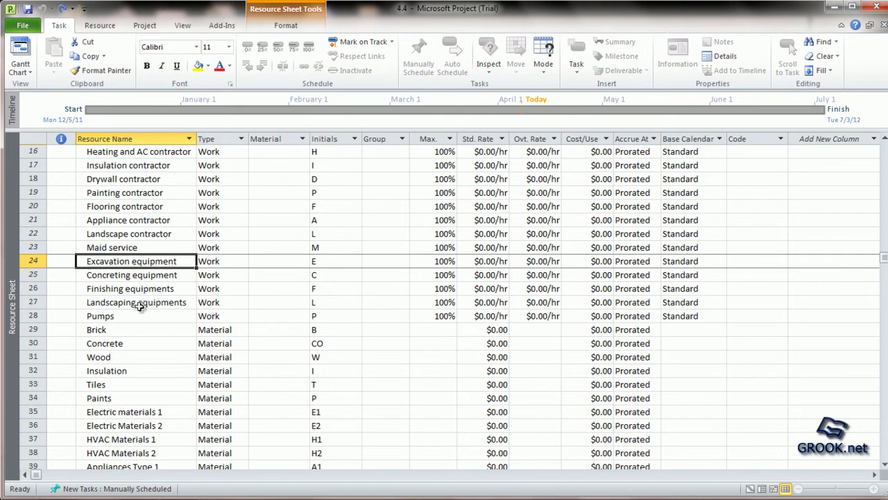
pyautogui.click(149, 331)
pyautogui.scroll(-2, 149, 331)
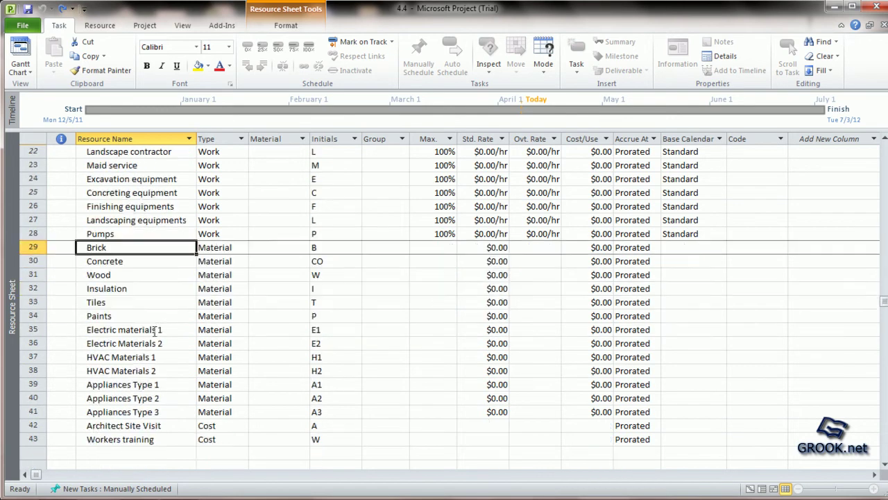
pyautogui.click(174, 413)
pyautogui.click(166, 428)
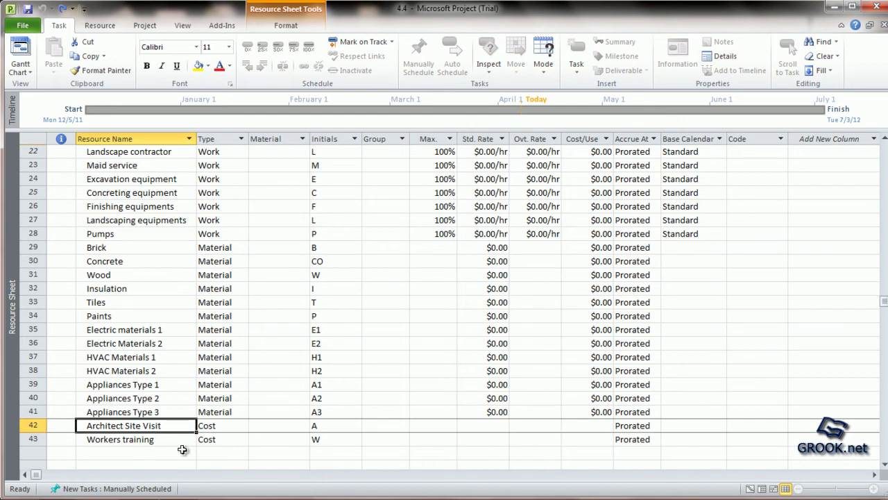
pyautogui.scroll(7, 195, 436)
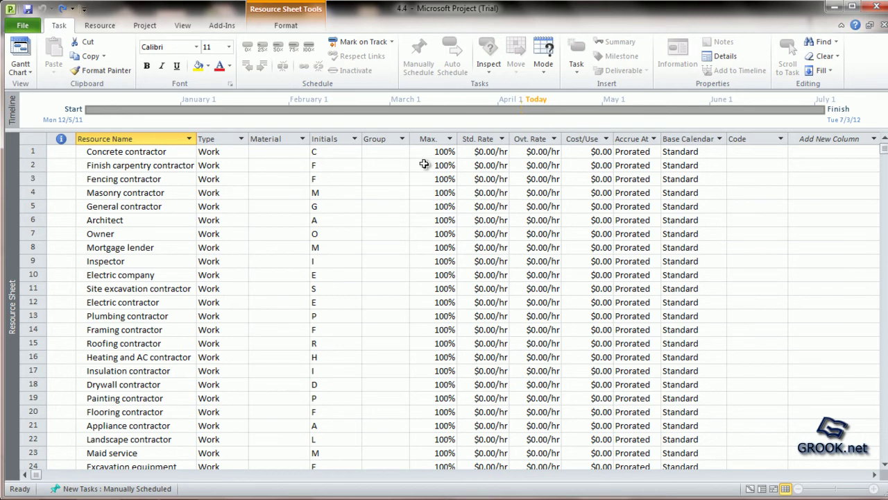
pyautogui.click(425, 153)
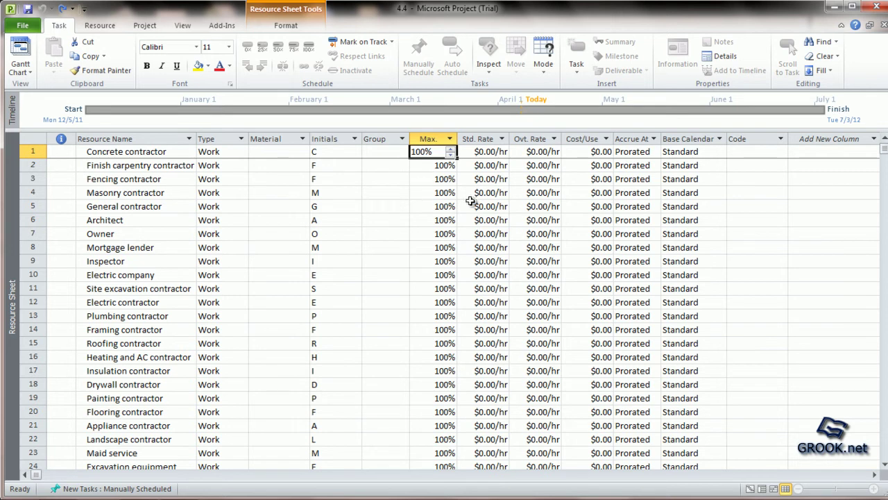
# Set the standard rate to $100/hr for the concrete contractor and $90/hr for the finish carpentry contractor
pyautogui.click(483, 165)
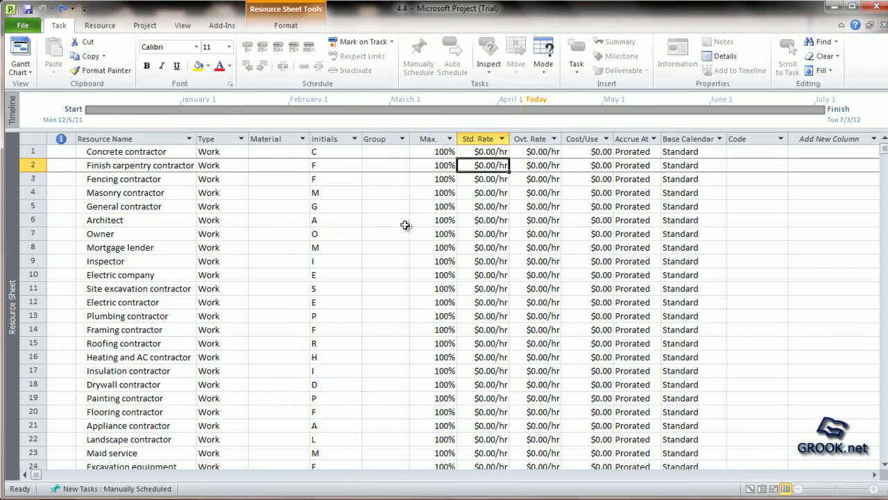
pyautogui.click(488, 152)
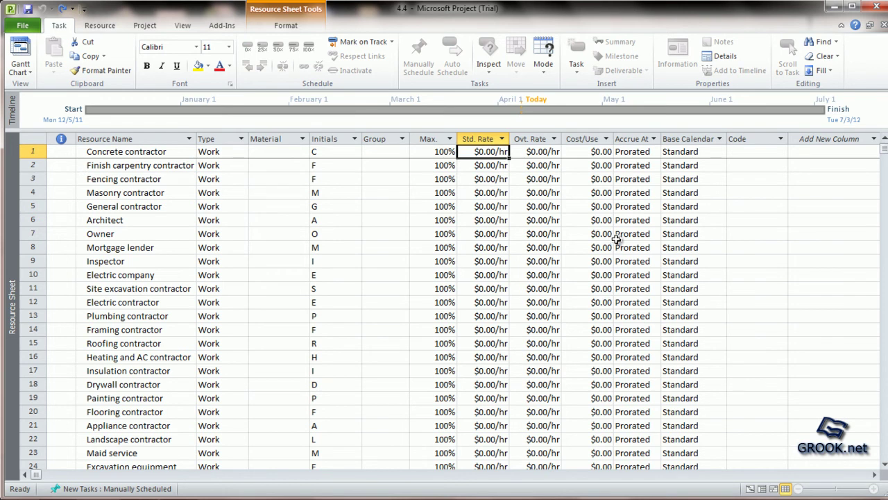
pyautogui.write('100')
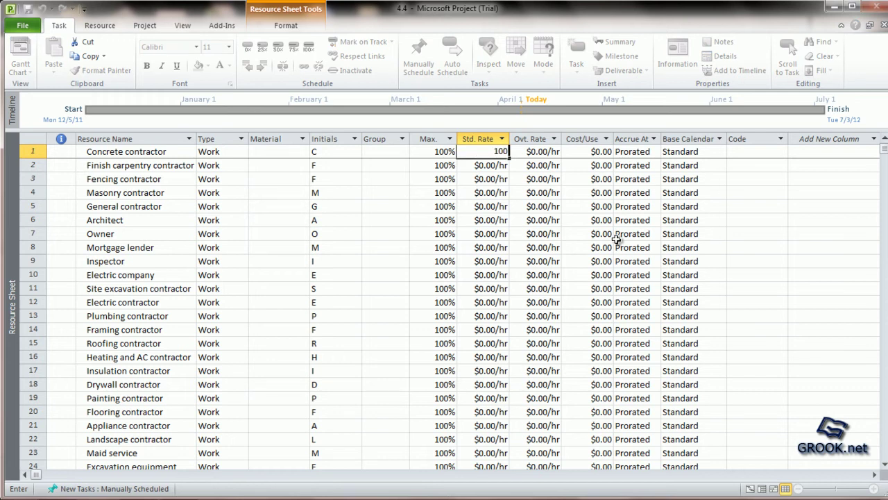
pyautogui.press('Return')
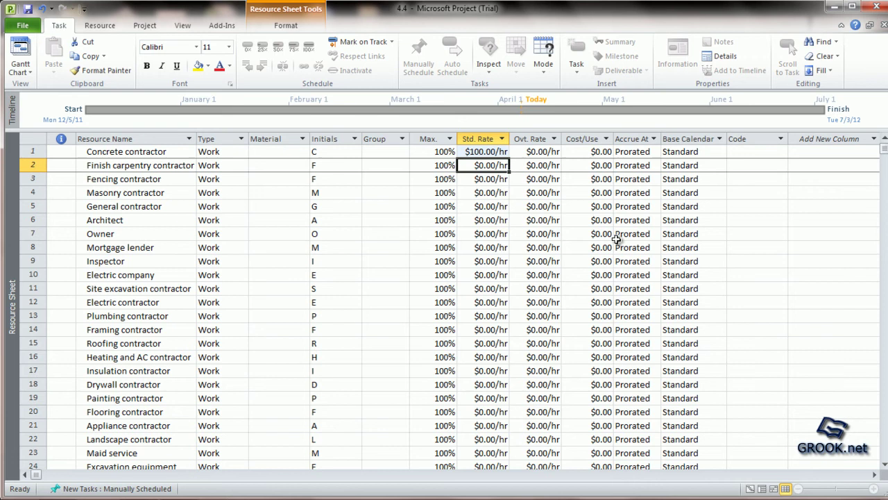
pyautogui.write('90')
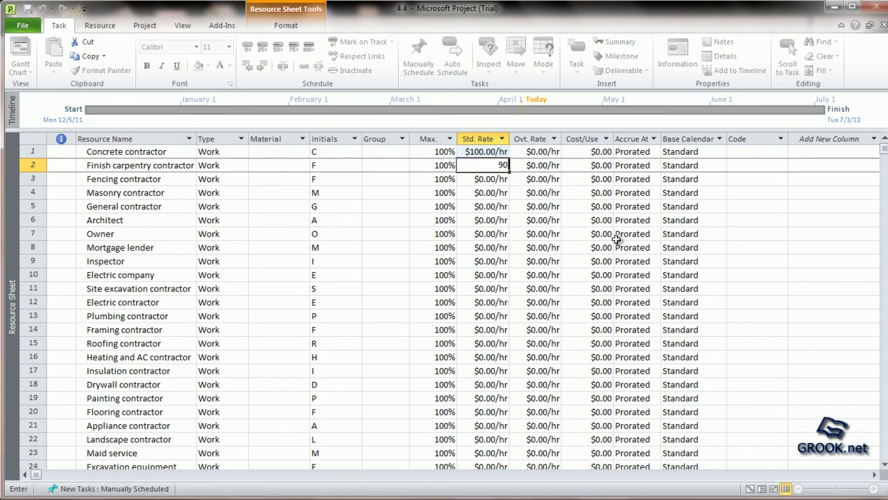
pyautogui.click(521, 250)
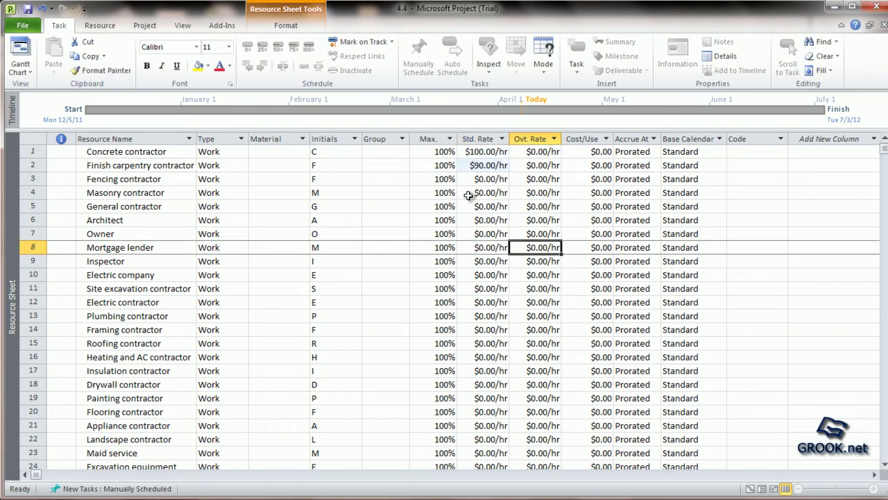
pyautogui.click(555, 154)
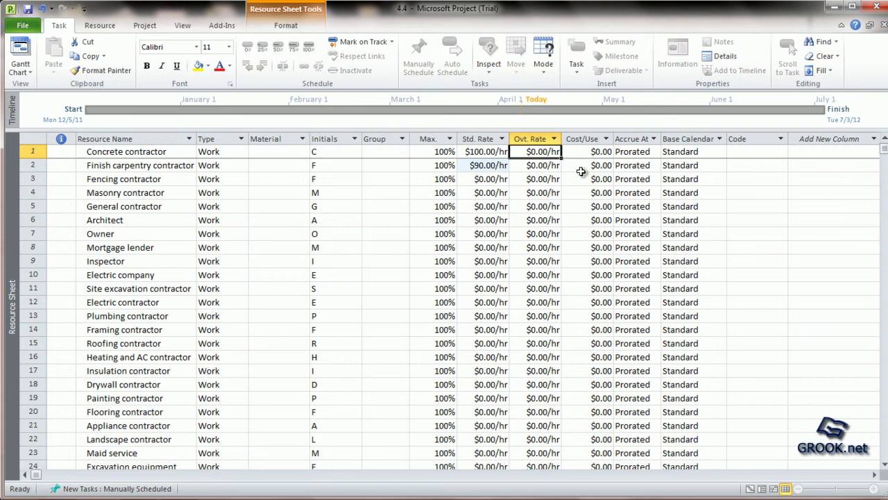
# Set the standard rate of both the excavation equipment and the concreting equipment to $50/hr
pyautogui.scroll(-2, 492, 255)
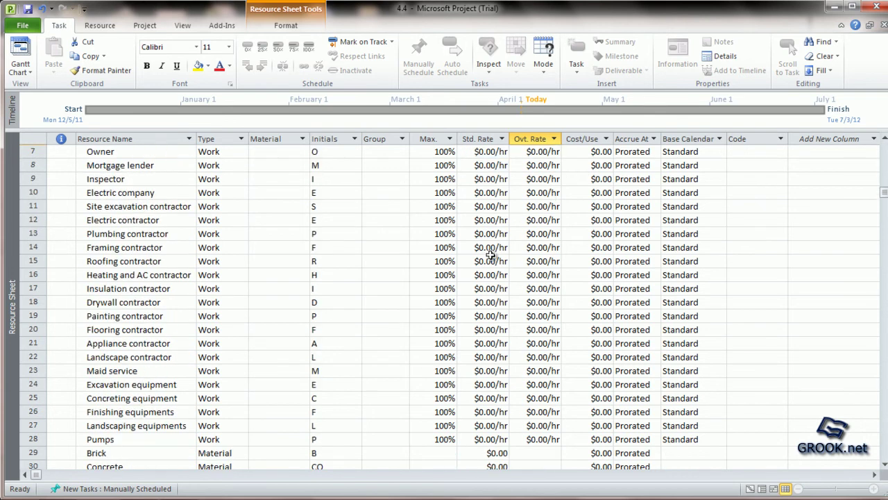
pyautogui.scroll(-1, 201, 338)
pyautogui.click(156, 346)
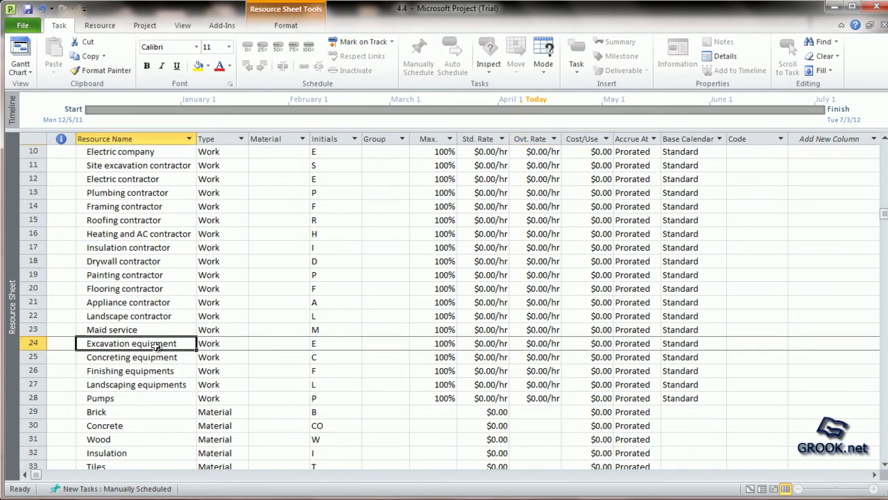
pyautogui.click(489, 344)
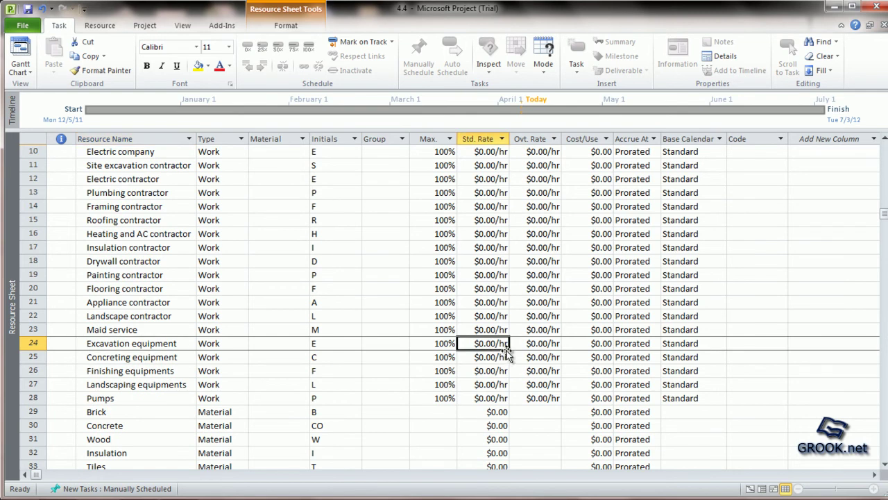
pyautogui.write('50')
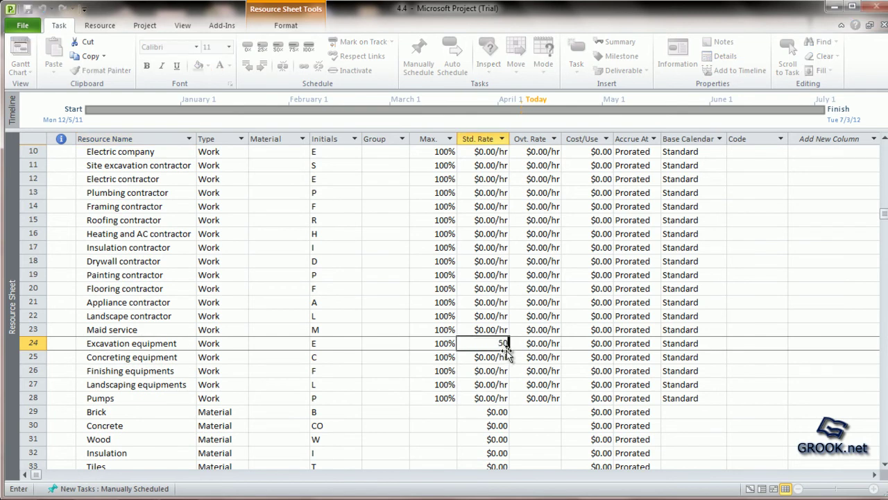
pyautogui.press('Return')
pyautogui.write('5')
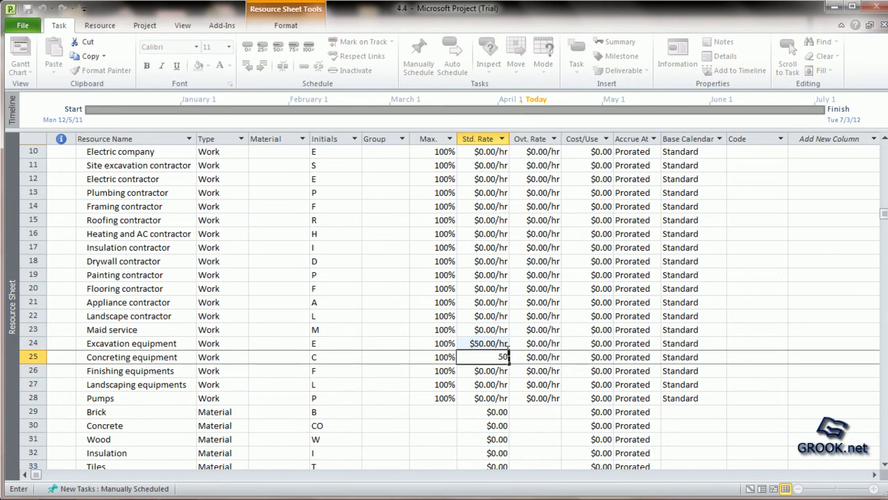
pyautogui.write('0')
pyautogui.press('Return')
pyautogui.press('Return')
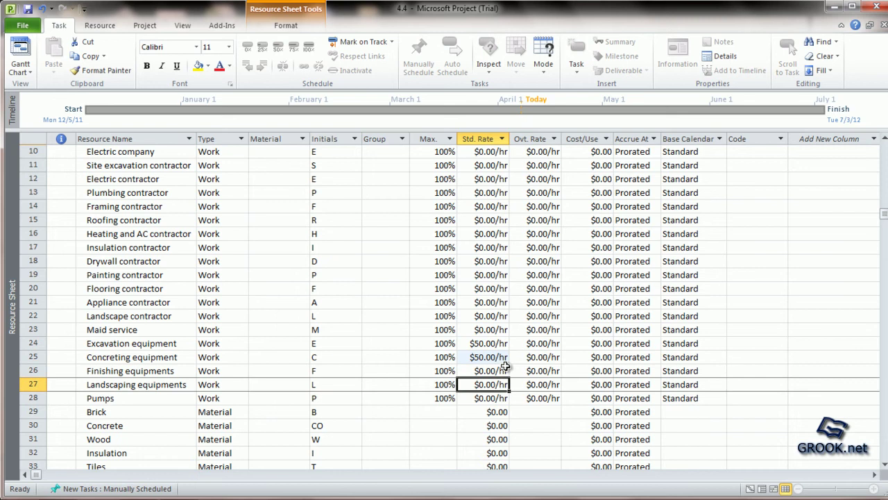
# Set the standard rate of the material resources Brick to $6,500 and Concrete to $10,500
pyautogui.click(589, 343)
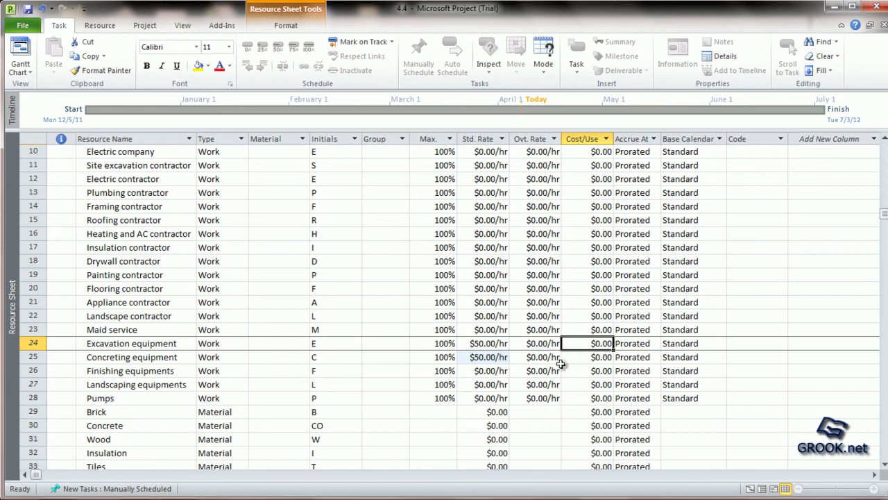
pyautogui.scroll(-1, 430, 417)
pyautogui.click(122, 387)
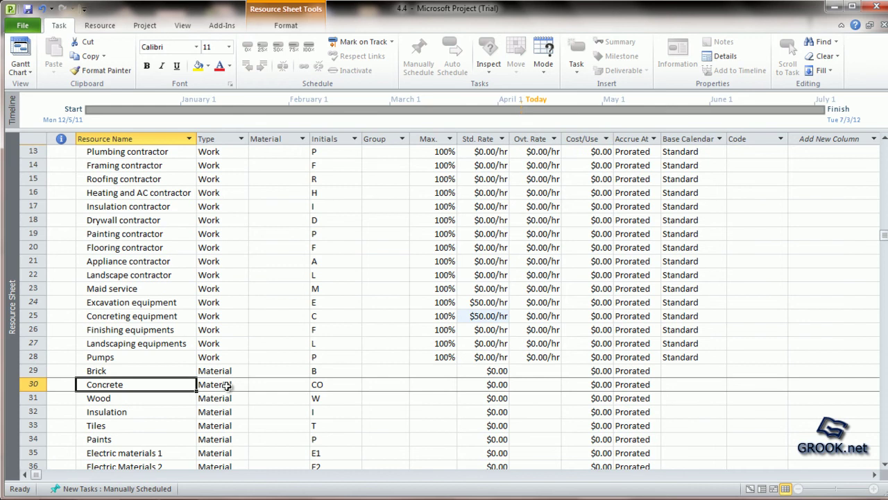
pyautogui.click(489, 370)
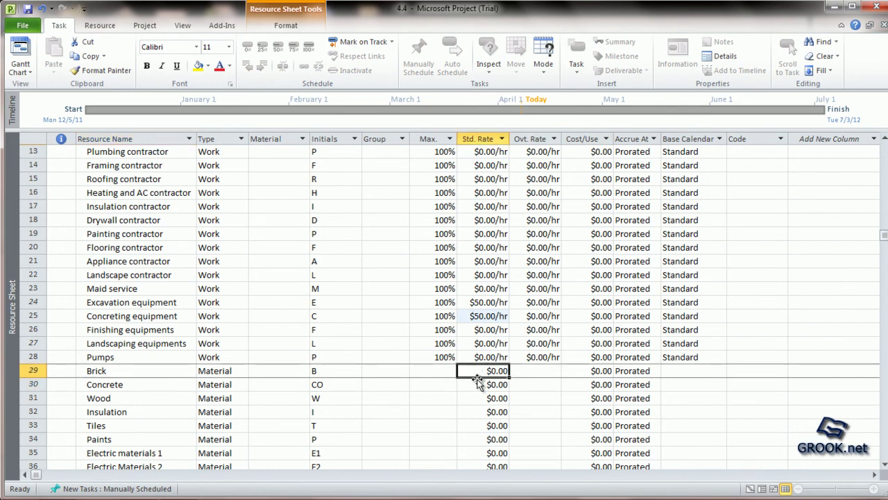
pyautogui.write('6500')
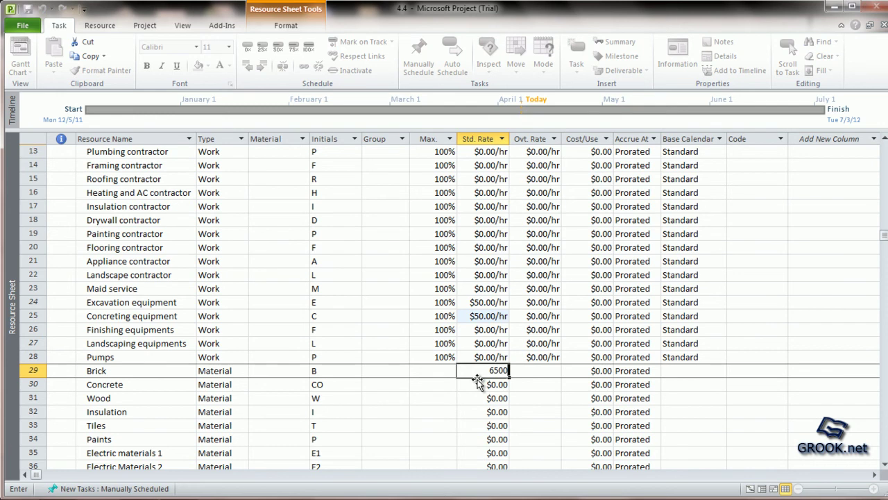
pyautogui.press('Return')
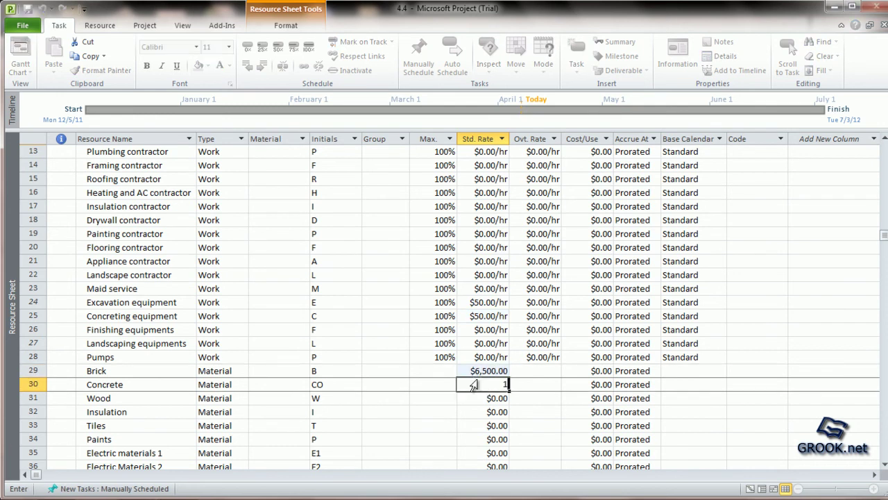
pyautogui.write('0500')
pyautogui.press('Return')
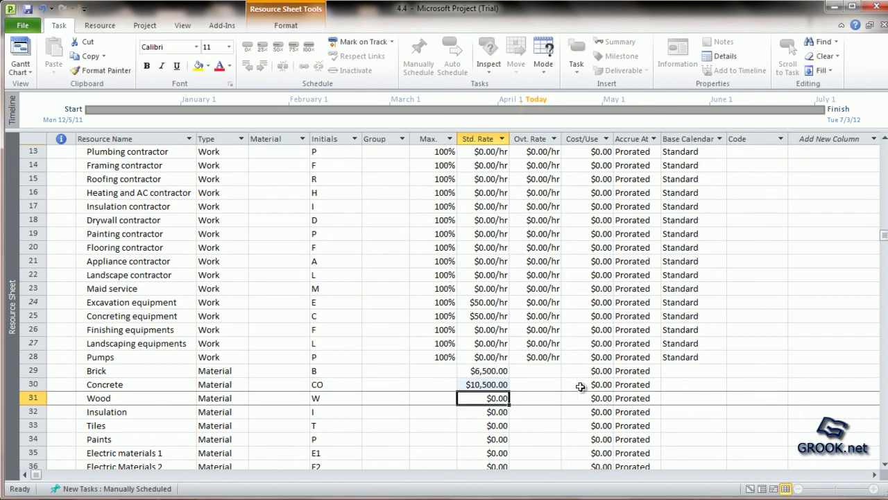
# Choose Prorated as the cost accrual method for the concrete contractor
pyautogui.scroll(4, 584, 347)
pyautogui.scroll(-4, 625, 253)
pyautogui.scroll(4, 621, 258)
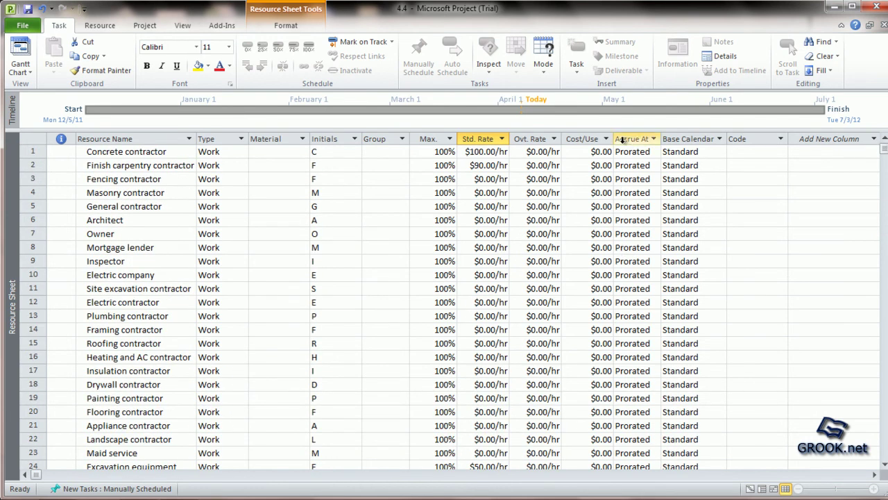
pyautogui.click(649, 152)
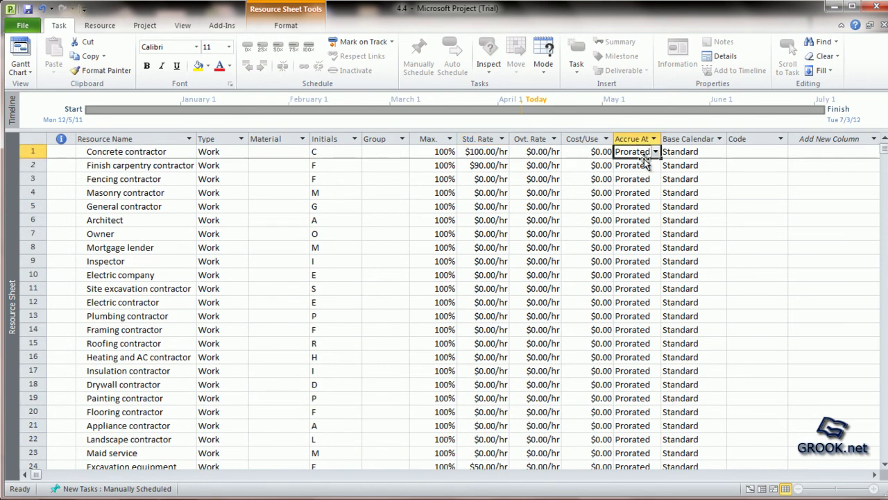
pyautogui.click(655, 151)
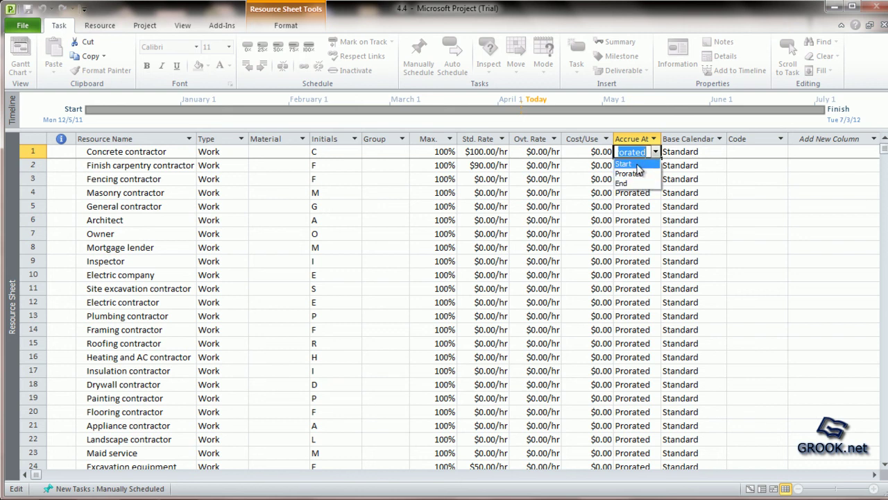
pyautogui.click(639, 175)
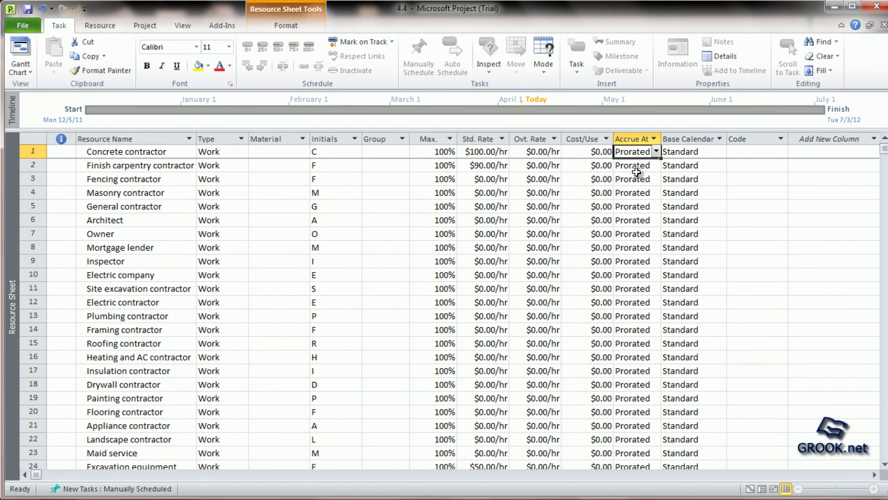